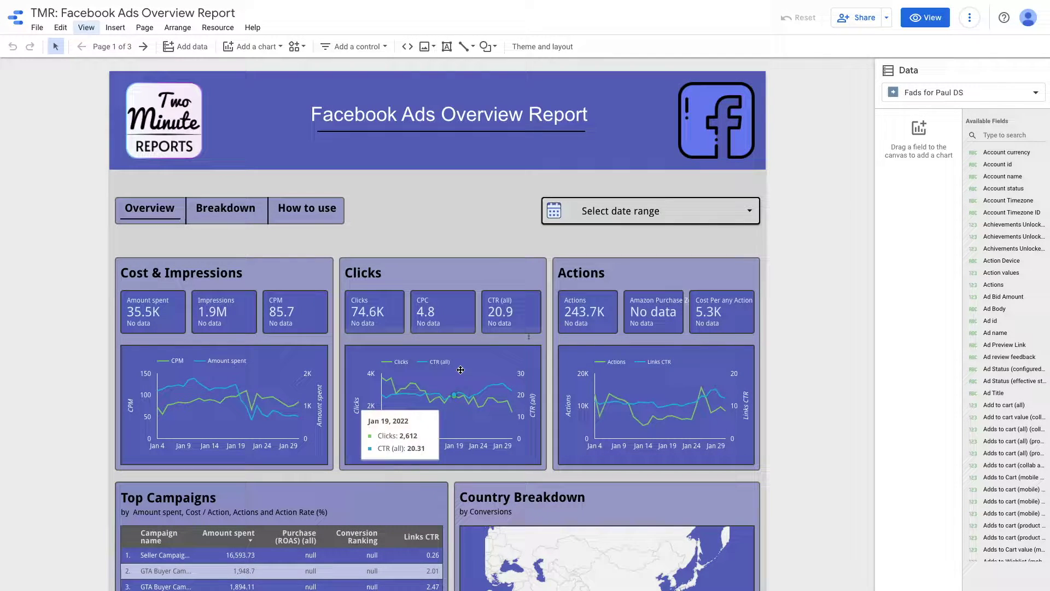
Step: Invite a colleague by email to the Facebook Ads Overview Report with Can edit permission
{"action": "left_click", "coordinate": [844, 20]}
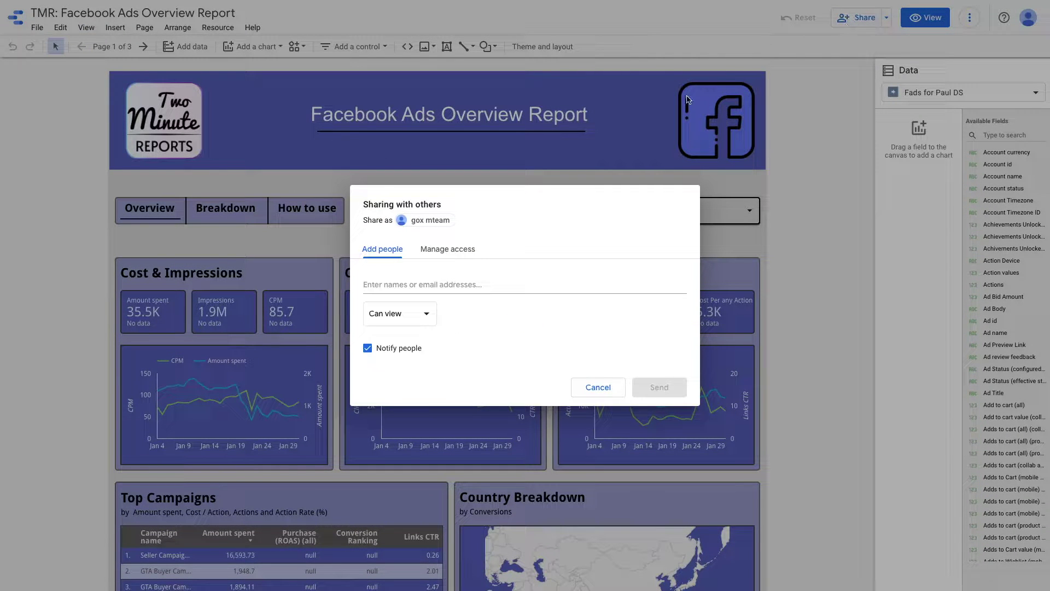
{"action": "left_click", "coordinate": [502, 284]}
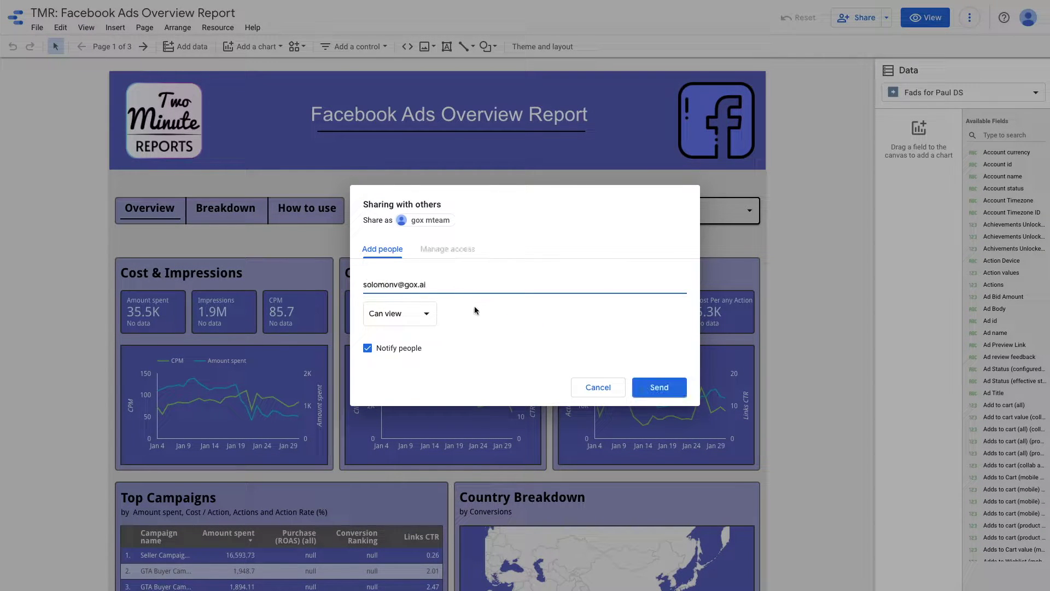
{"action": "left_click", "coordinate": [422, 313]}
{"action": "left_click", "coordinate": [400, 295]}
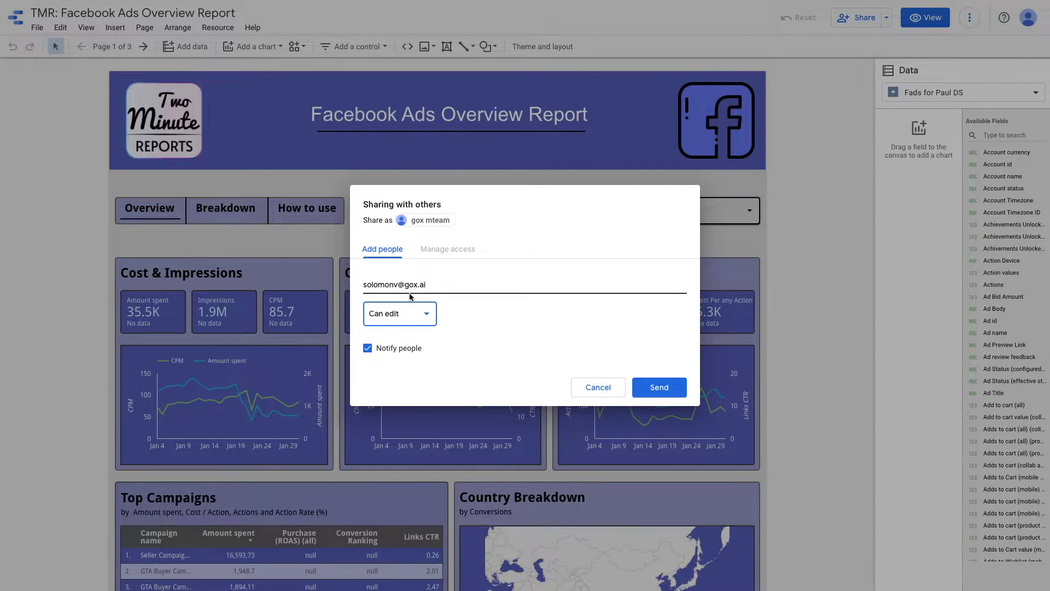
{"action": "left_click", "coordinate": [652, 393]}
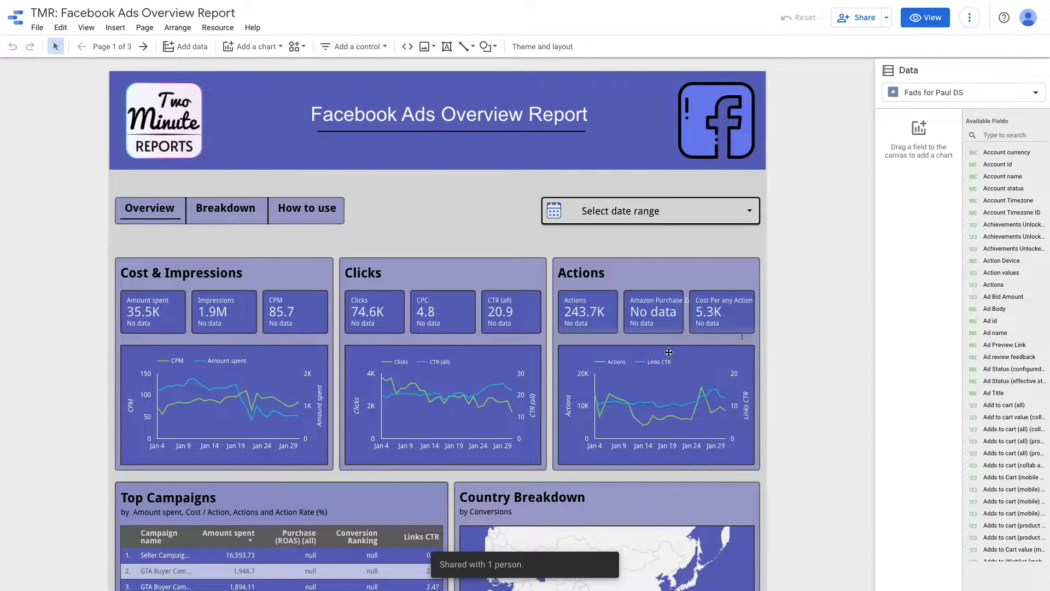
Step: Remove the colleague under Manage access, leaving the removal unsaved
{"action": "left_click", "coordinate": [853, 18]}
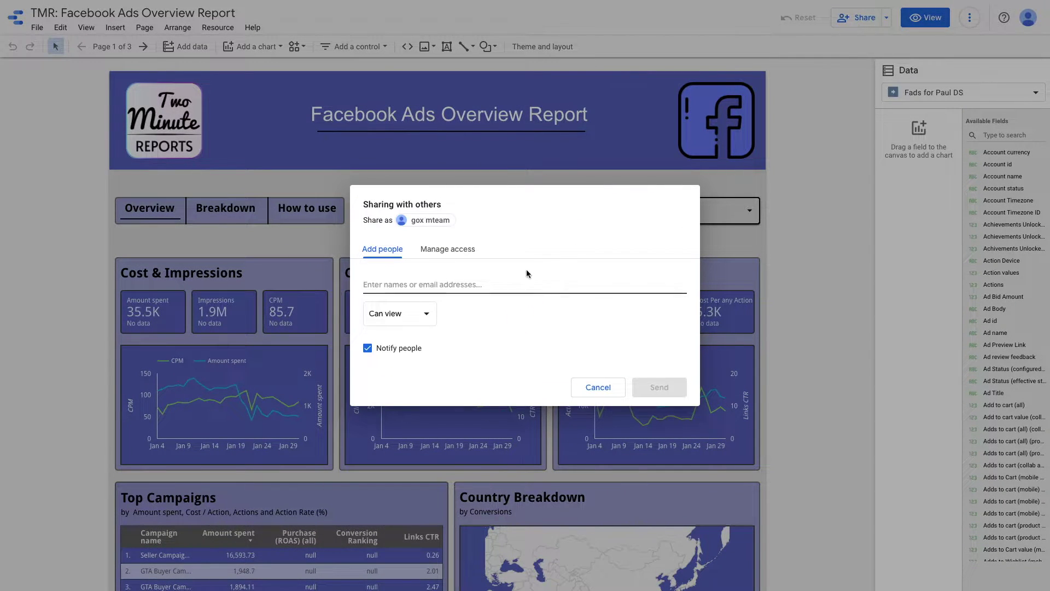
{"action": "left_click", "coordinate": [453, 248]}
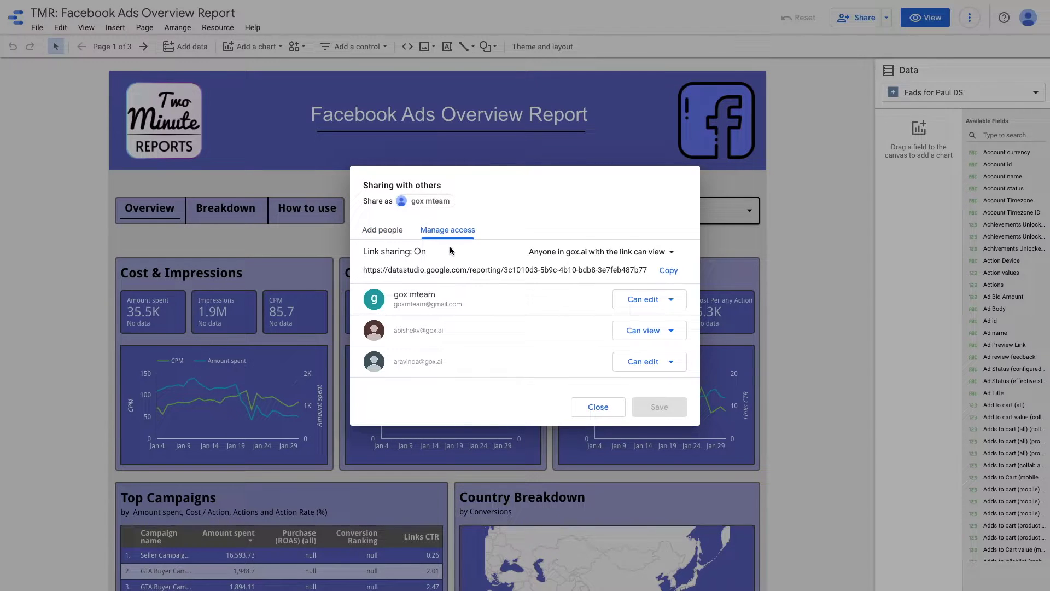
{"action": "scroll", "coordinate": [559, 295], "scroll_direction": "down", "scroll_amount": 5}
{"action": "left_click", "coordinate": [669, 354]}
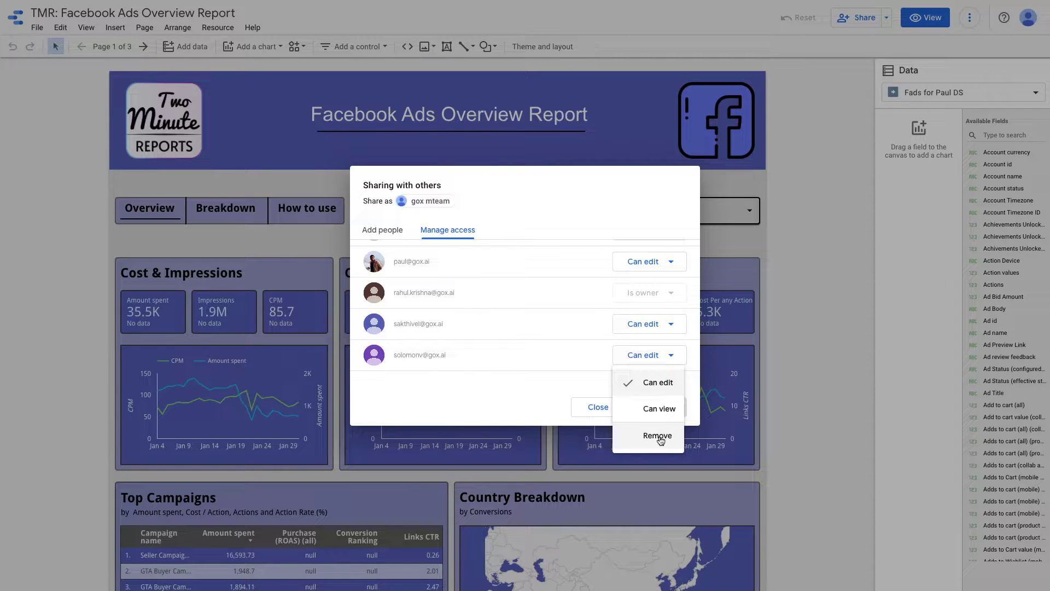
{"action": "left_click", "coordinate": [660, 436]}
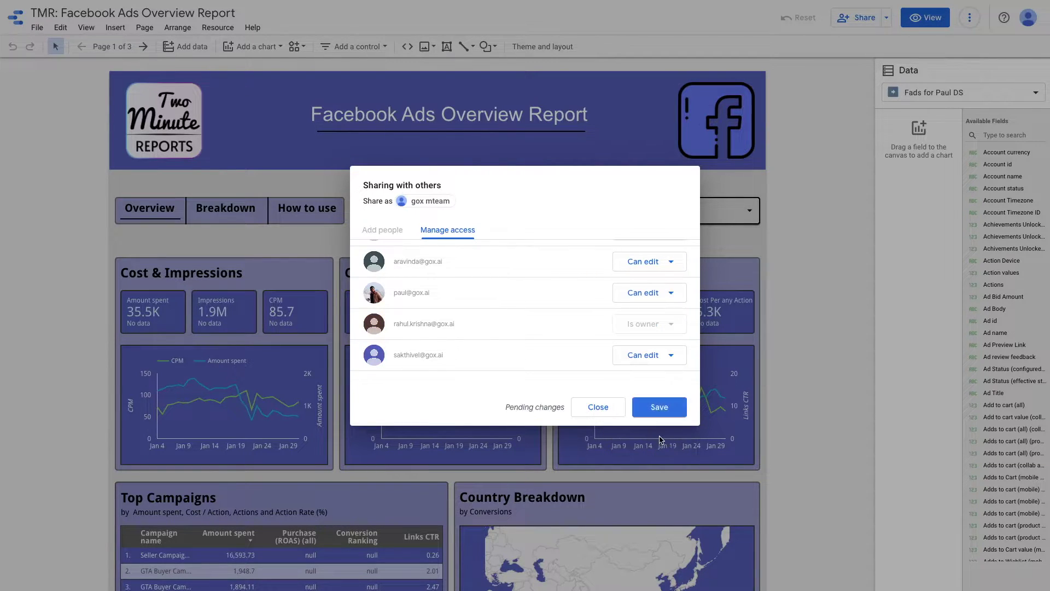
{"action": "scroll", "coordinate": [590, 297], "scroll_direction": "up", "scroll_amount": 5}
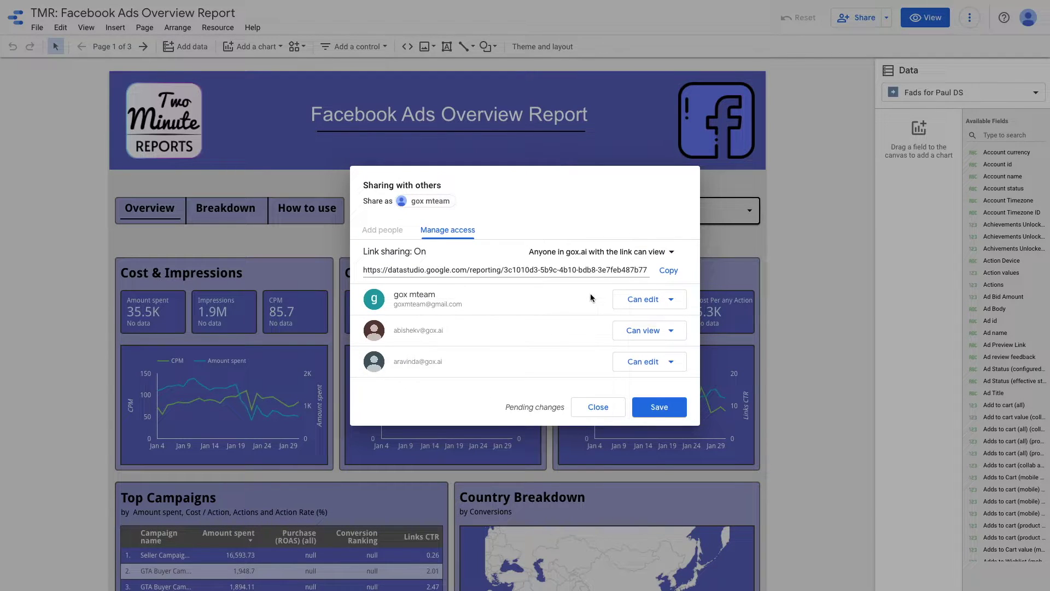
Step: Copy the report's shareable link and save the pending access removal
{"action": "left_click", "coordinate": [666, 252]}
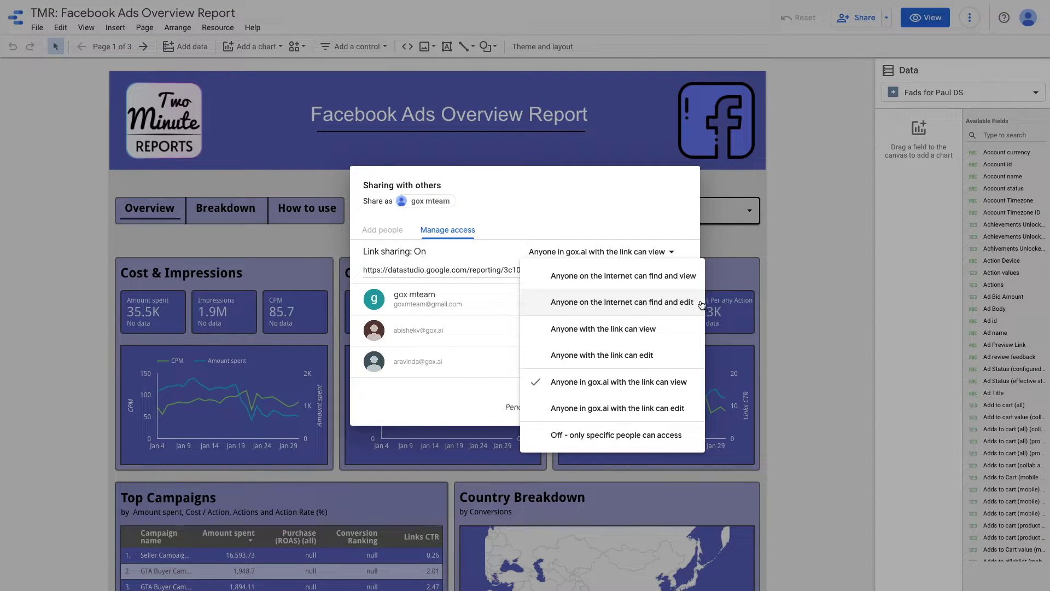
{"action": "left_click", "coordinate": [702, 357]}
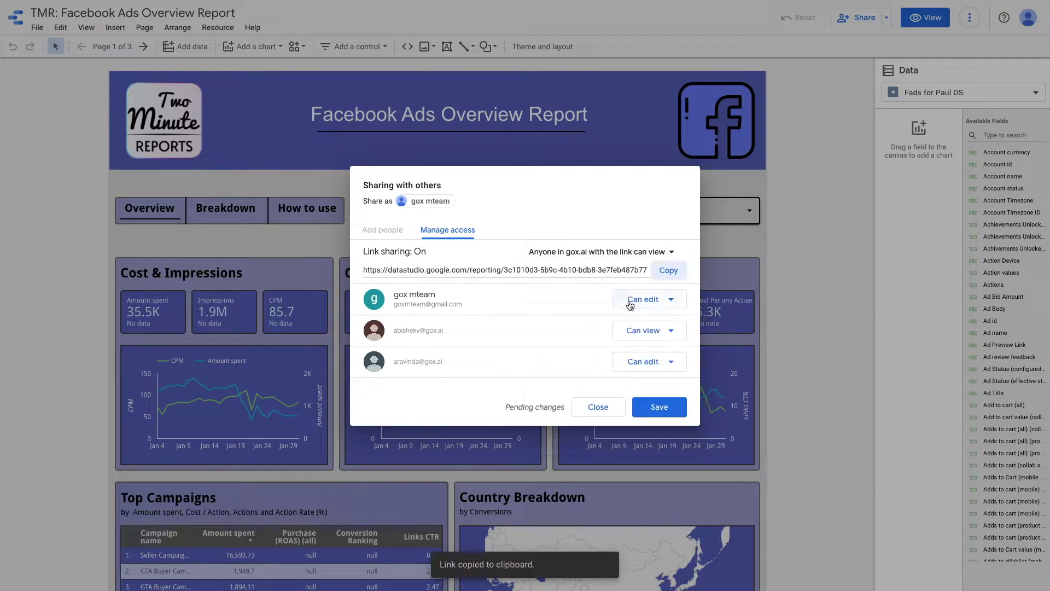
{"action": "scroll", "coordinate": [613, 309], "scroll_direction": "down", "scroll_amount": 1}
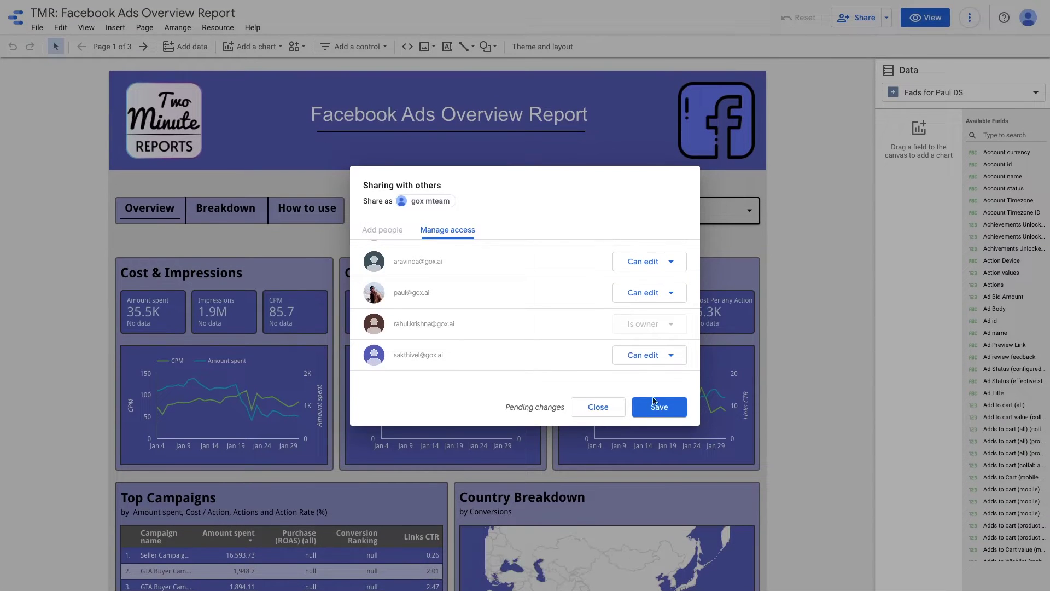
{"action": "left_click", "coordinate": [658, 407]}
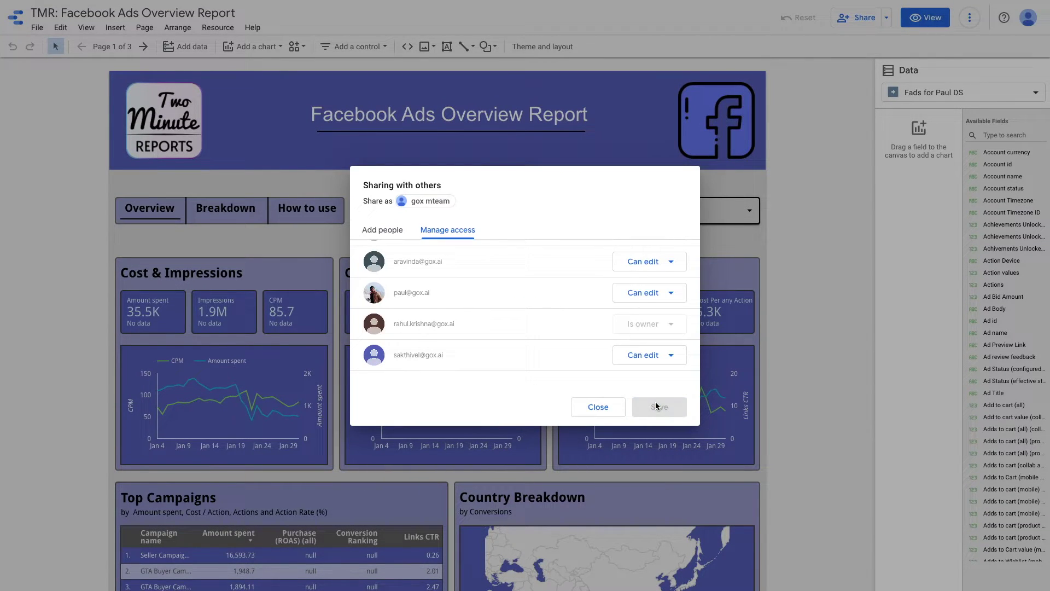
{"action": "scroll", "coordinate": [610, 295], "scroll_direction": "up", "scroll_amount": 3}
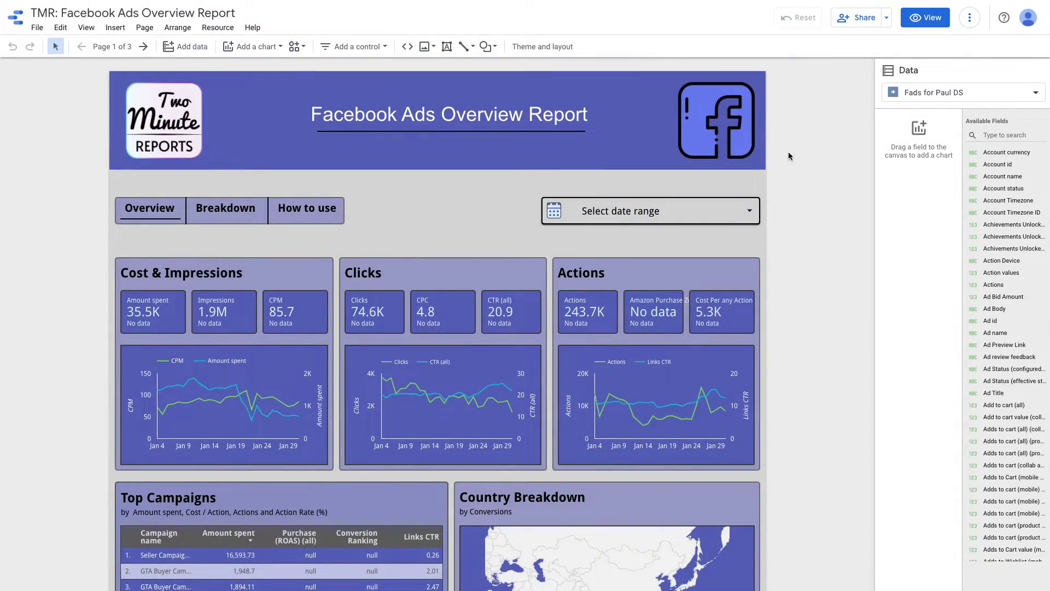
Step: Copy the report's iframe embed code to the clipboard from the Embed report dialog
{"action": "left_click", "coordinate": [887, 19]}
{"action": "left_click", "coordinate": [826, 108]}
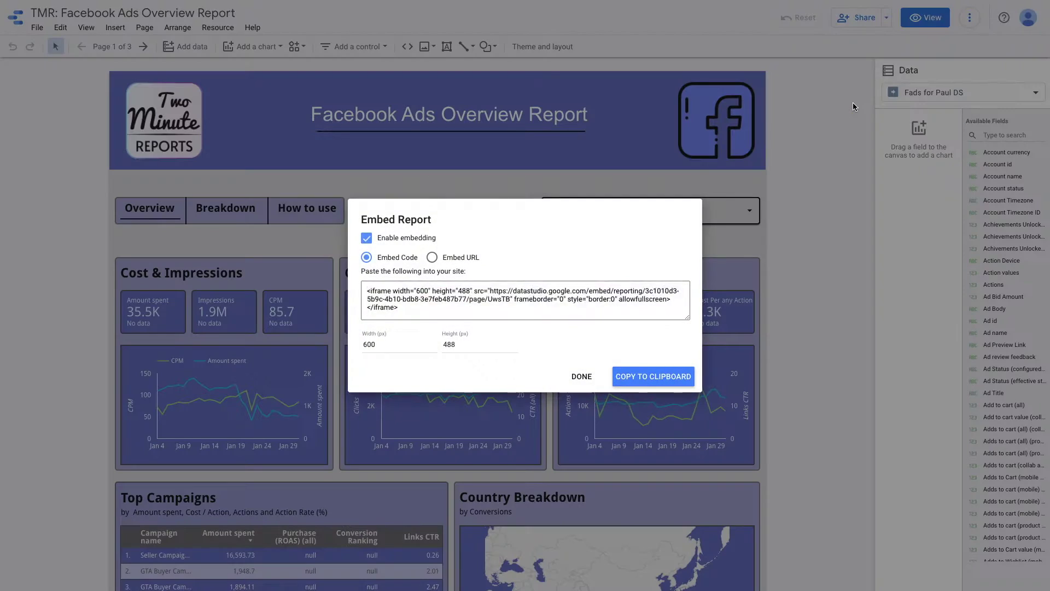
{"action": "left_click", "coordinate": [434, 257]}
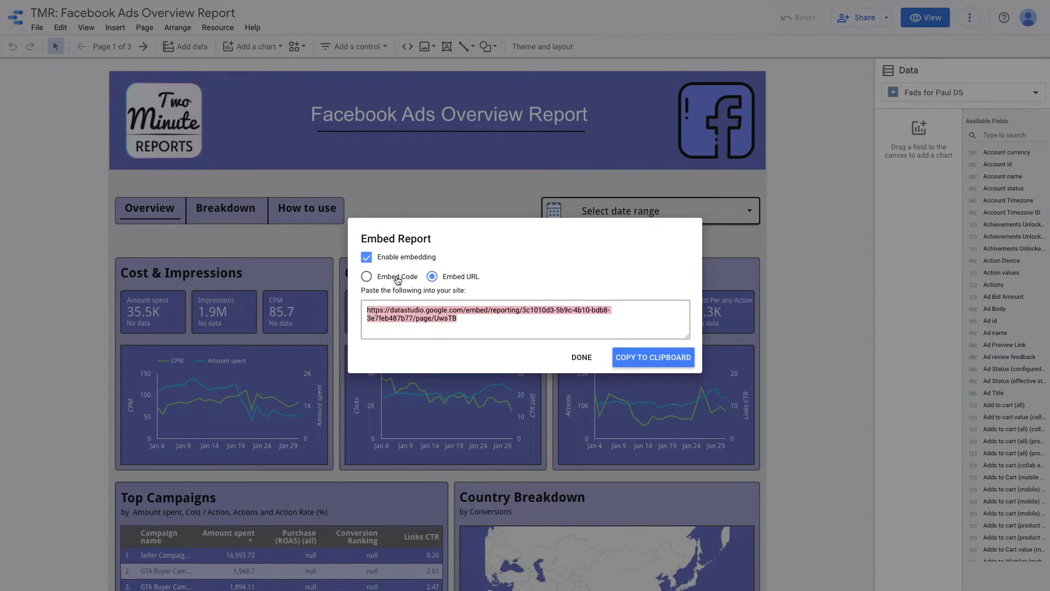
{"action": "left_click", "coordinate": [366, 257]}
{"action": "left_click", "coordinate": [640, 377]}
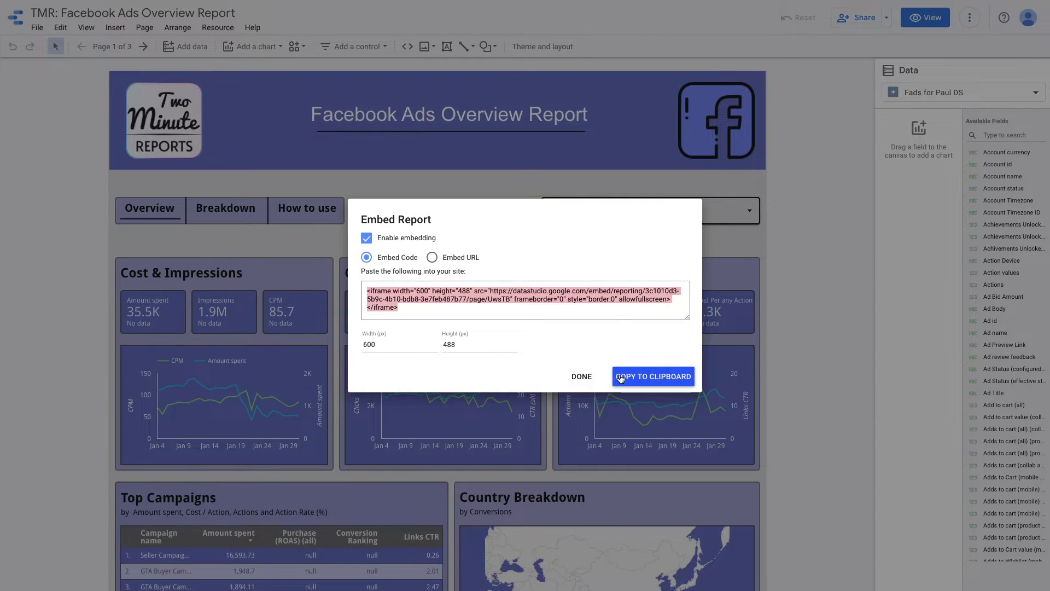
{"action": "left_click", "coordinate": [621, 378]}
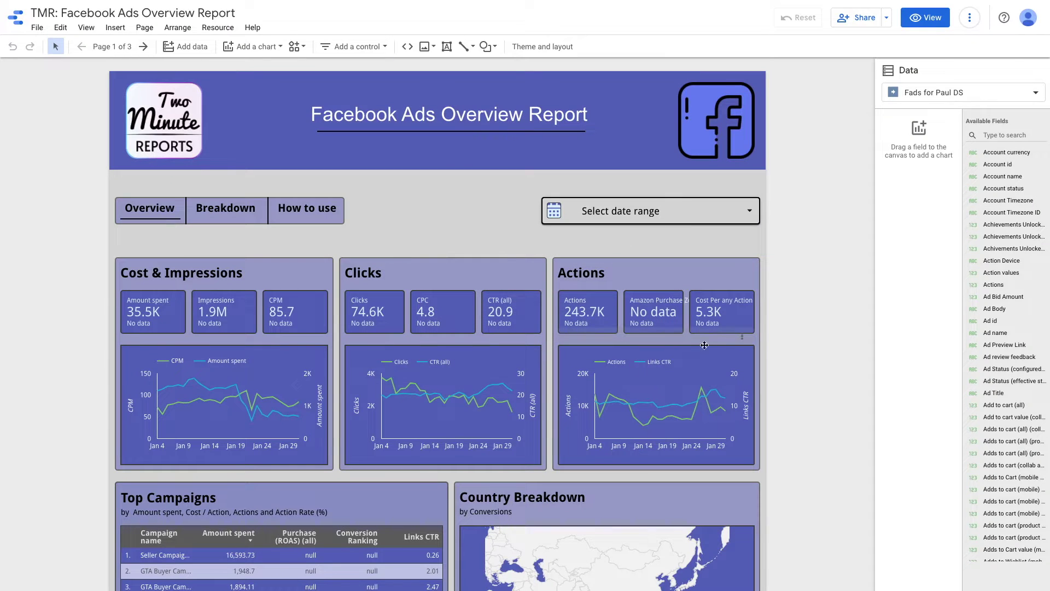
Step: Download the full report as a password-protected PDF
{"action": "left_click", "coordinate": [887, 17]}
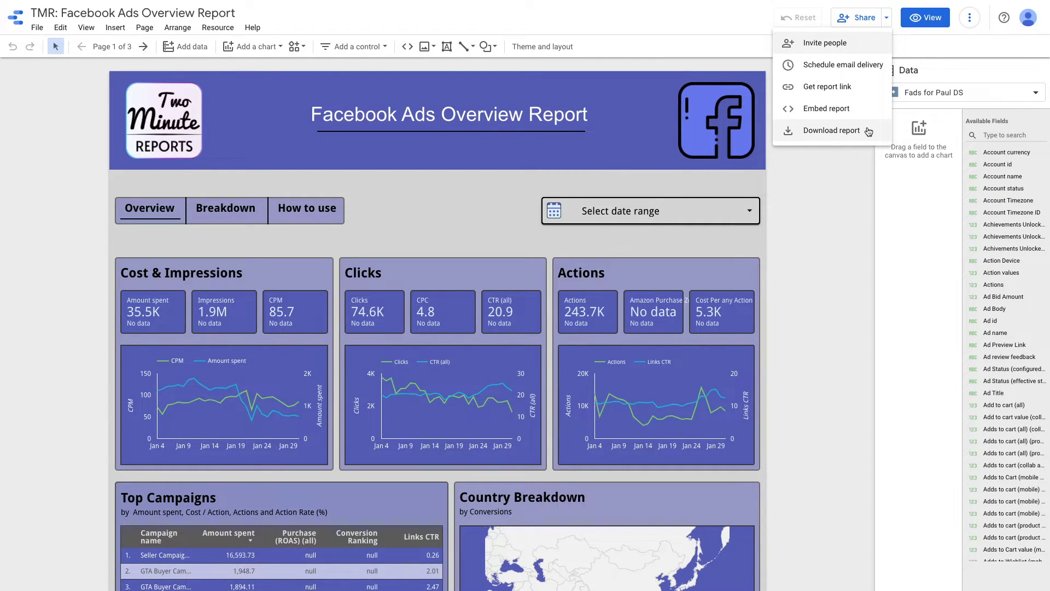
{"action": "left_click", "coordinate": [868, 130]}
{"action": "left_click", "coordinate": [468, 152]}
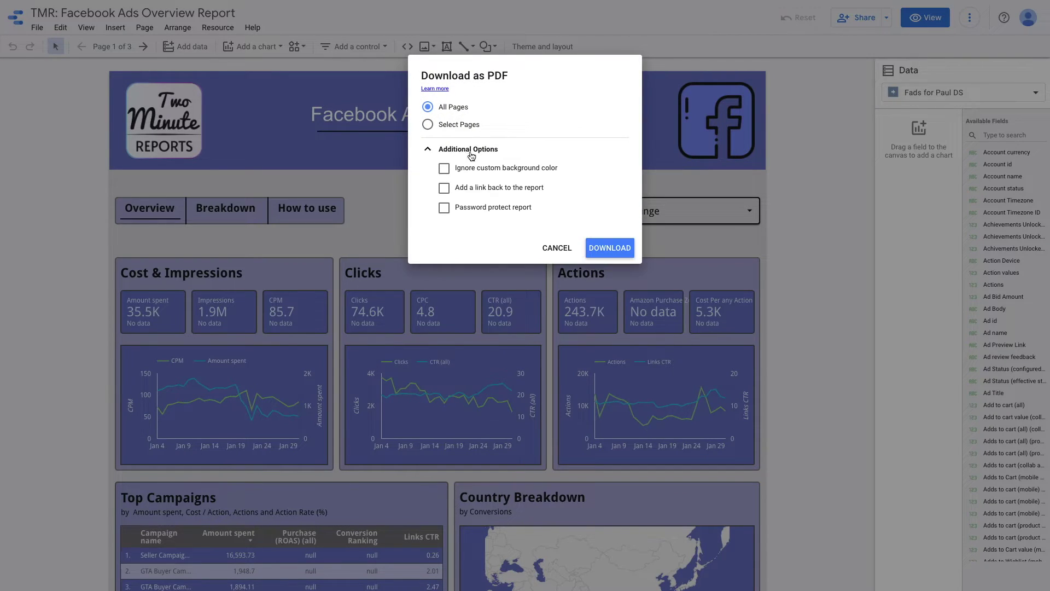
{"action": "left_click", "coordinate": [502, 208]}
{"action": "left_click", "coordinate": [506, 233]}
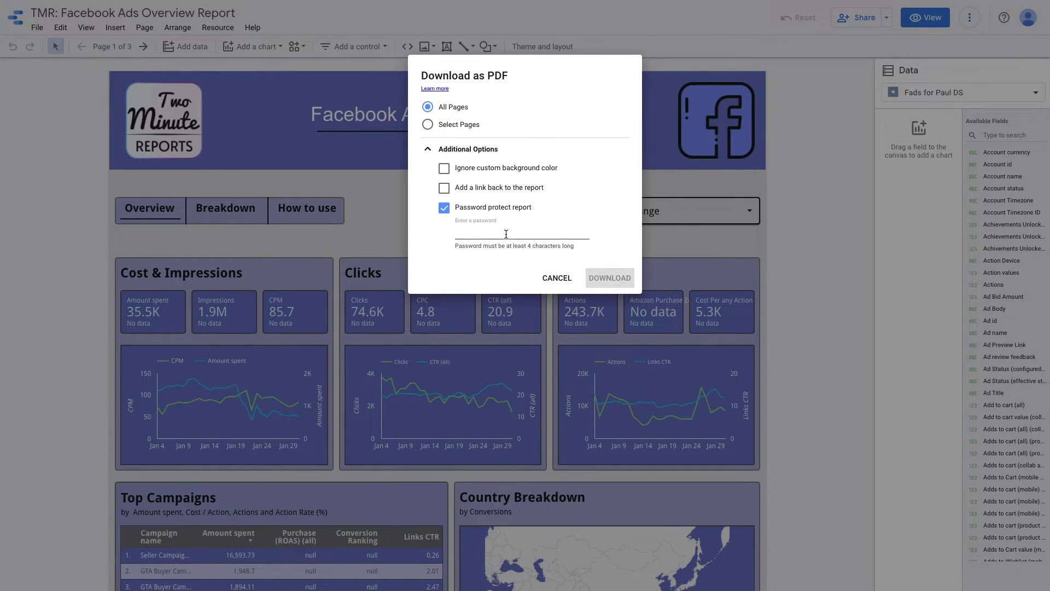
{"action": "type", "text": "4"}
{"action": "left_click", "coordinate": [610, 277]}
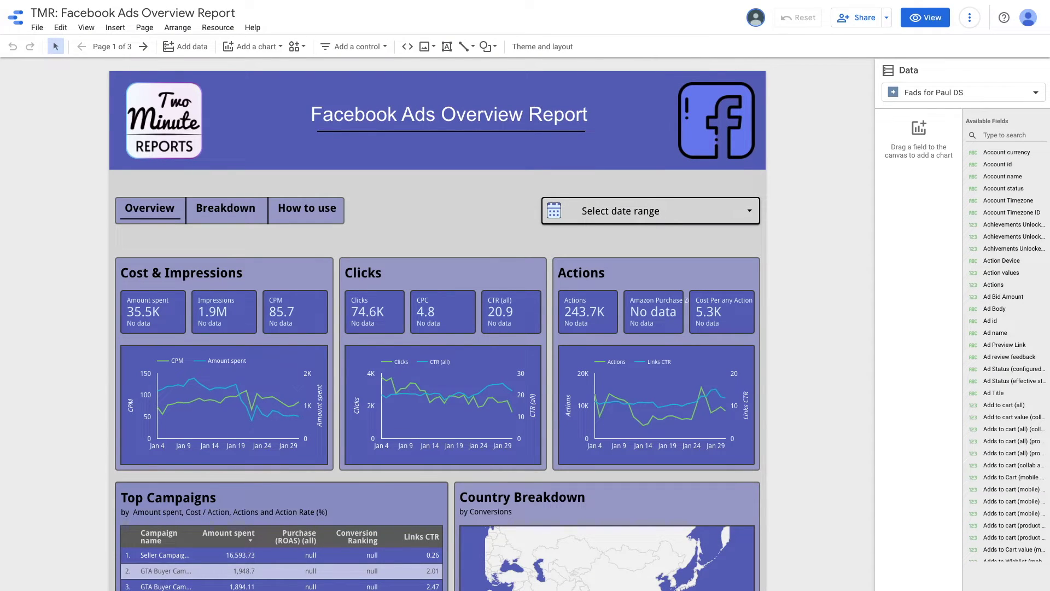
Step: Edit the scheduled email delivery and add a colleague as a recipient
{"action": "left_click", "coordinate": [887, 18]}
{"action": "left_click", "coordinate": [843, 64]}
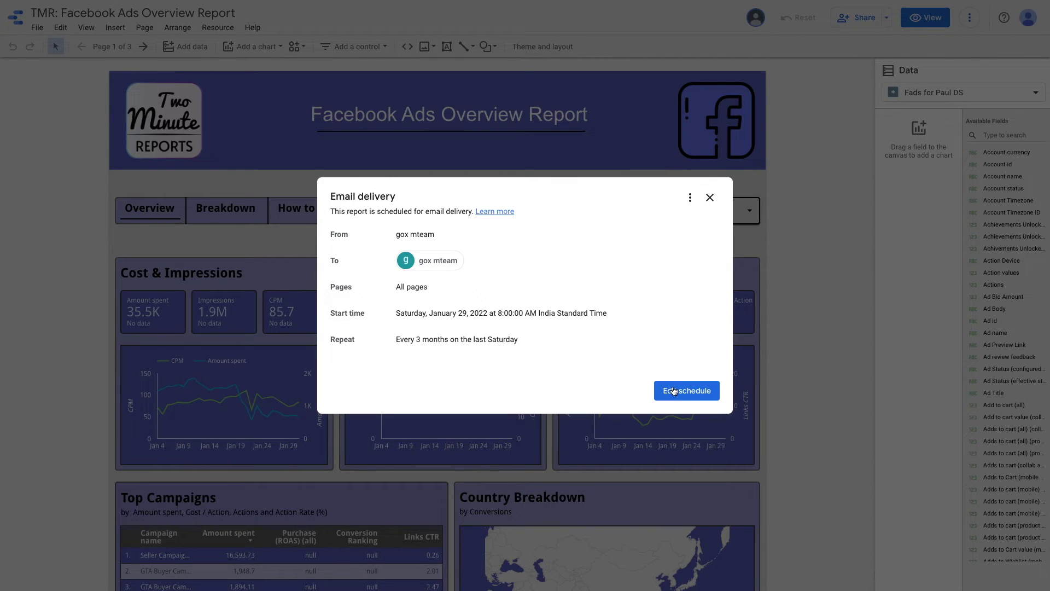
{"action": "left_click", "coordinate": [686, 390]}
{"action": "left_click", "coordinate": [541, 213]}
{"action": "type", "text": "s"}
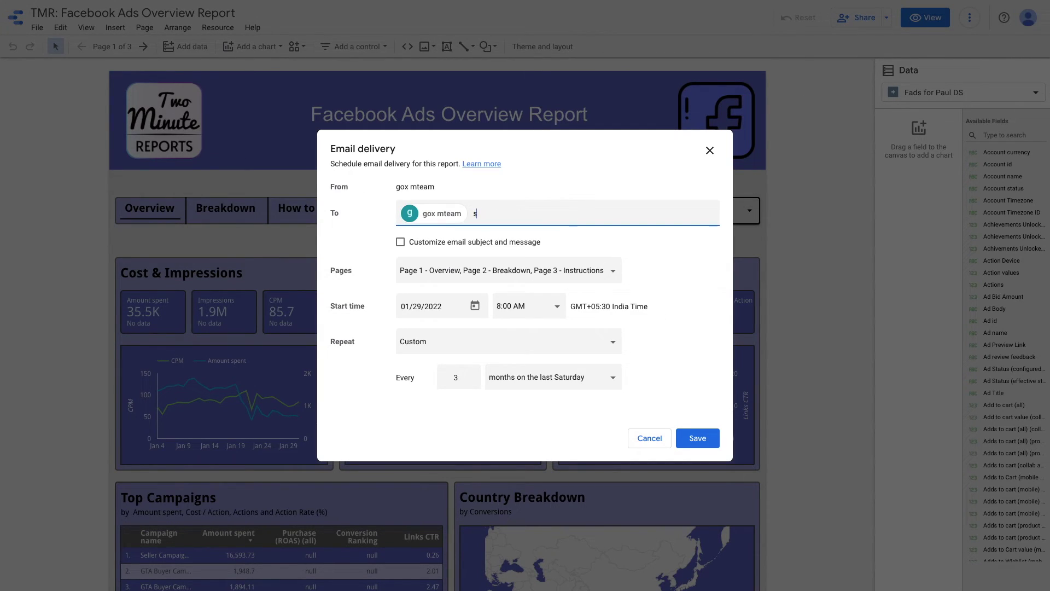
{"action": "type", "text": "gox.ai"}
{"action": "key", "text": "Return"}
Step: Schedule delivery for 11:00 AM every 2 months on the 29th, and save
{"action": "left_click", "coordinate": [526, 306]}
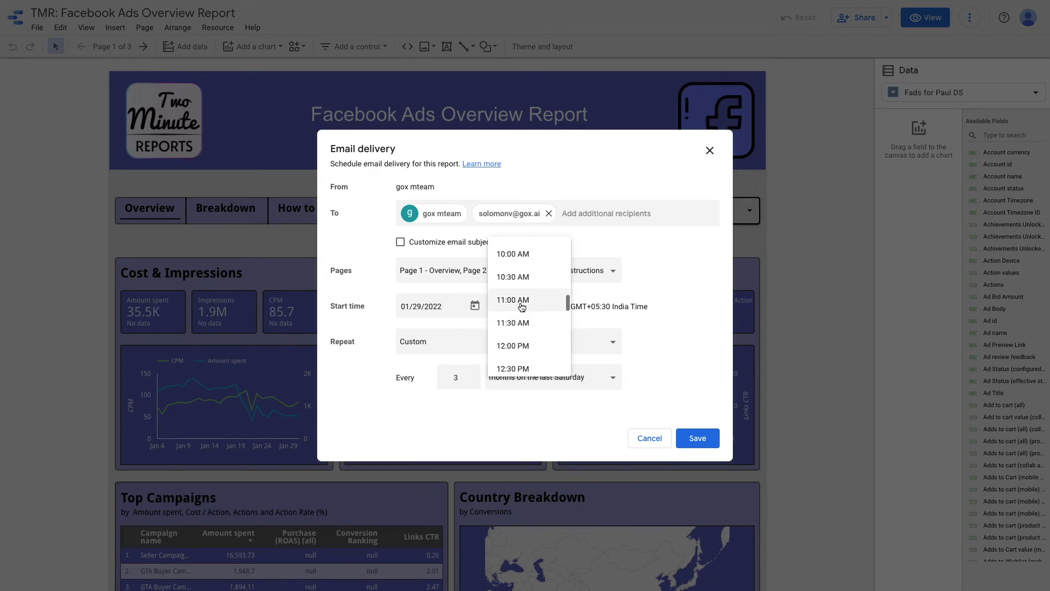
{"action": "left_click", "coordinate": [551, 376]}
{"action": "left_click", "coordinate": [553, 357]}
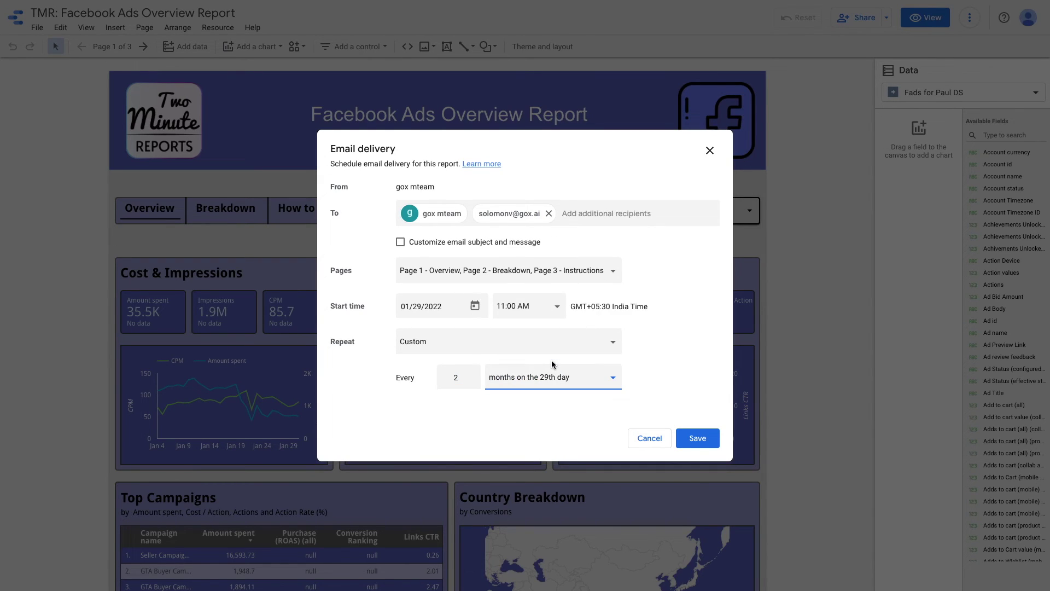
{"action": "left_click", "coordinate": [700, 440]}
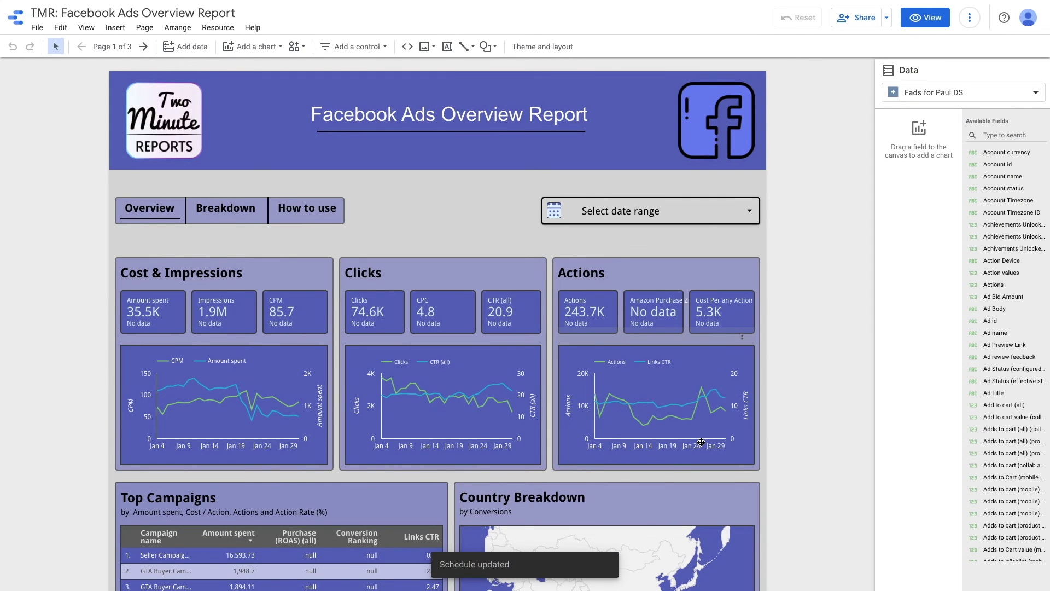